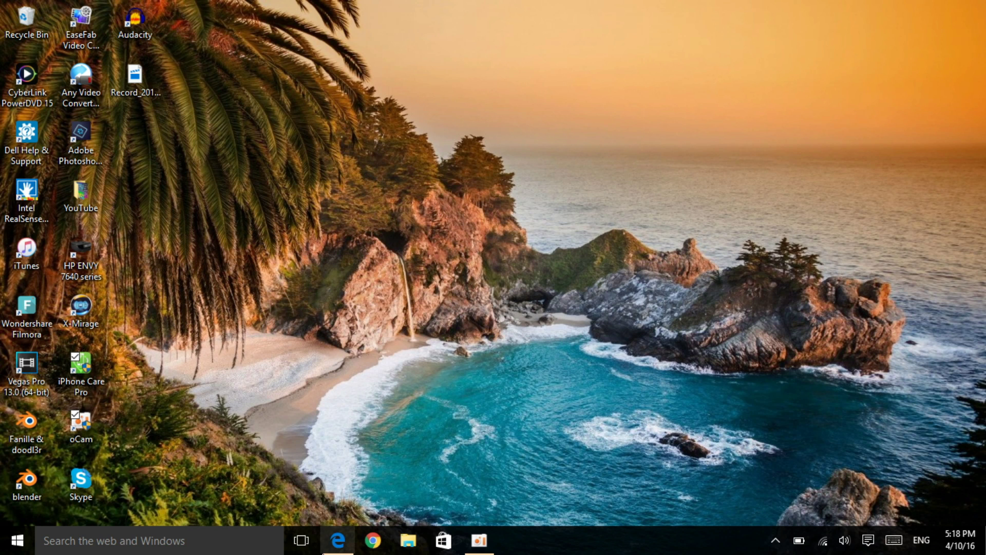
Restore Edge showing the Tenorshare iPhone Care Pro page, then minimize it to the desktop
{"action": "left_click", "coordinate": [339, 540]}
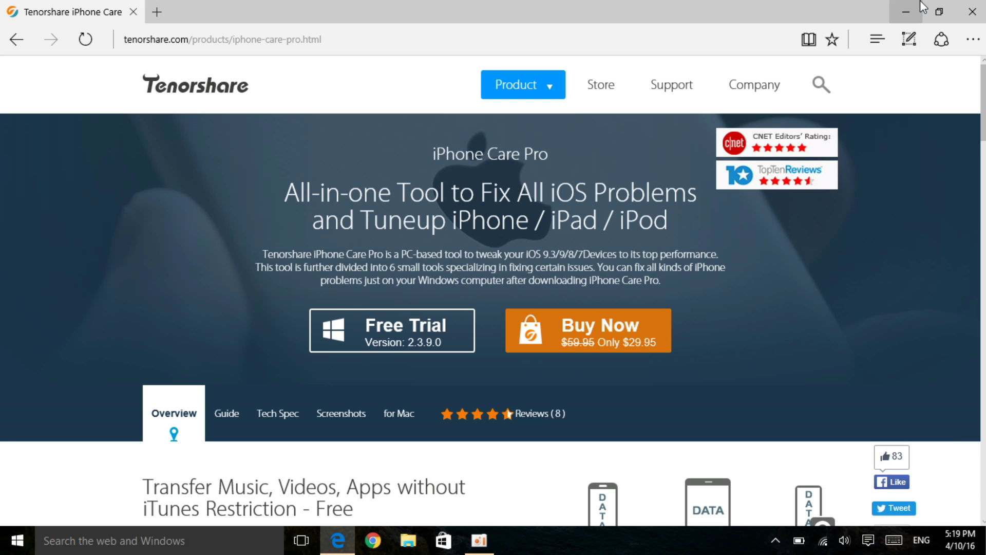
{"action": "left_click", "coordinate": [906, 12]}
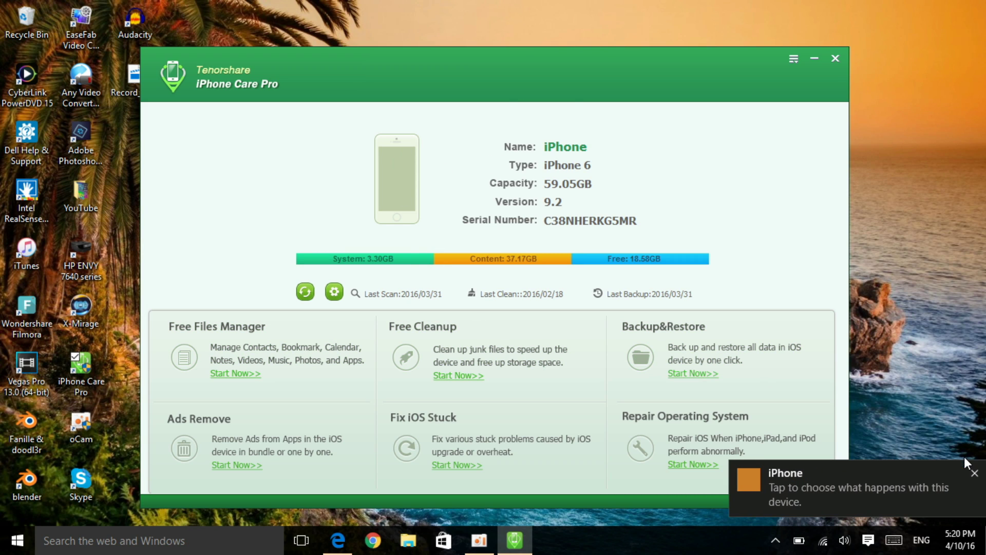
Dismiss the Windows iPhone connection notification over the Care Pro home screen
{"action": "left_click", "coordinate": [976, 473]}
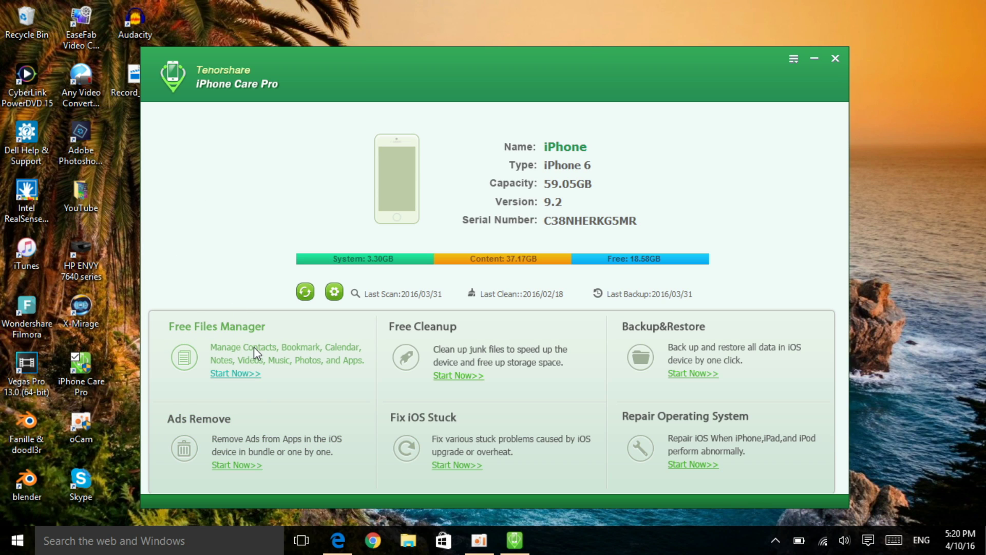
Start Free Files Manager, switch to Speedup&Clean, and choose the Deep Clean mode
{"action": "left_click", "coordinate": [244, 375]}
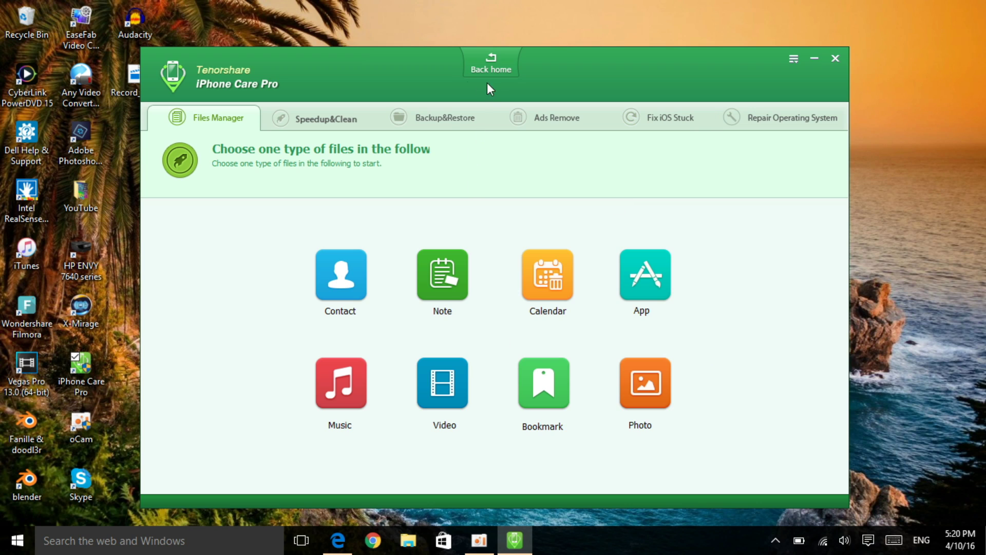
{"action": "left_click", "coordinate": [336, 120]}
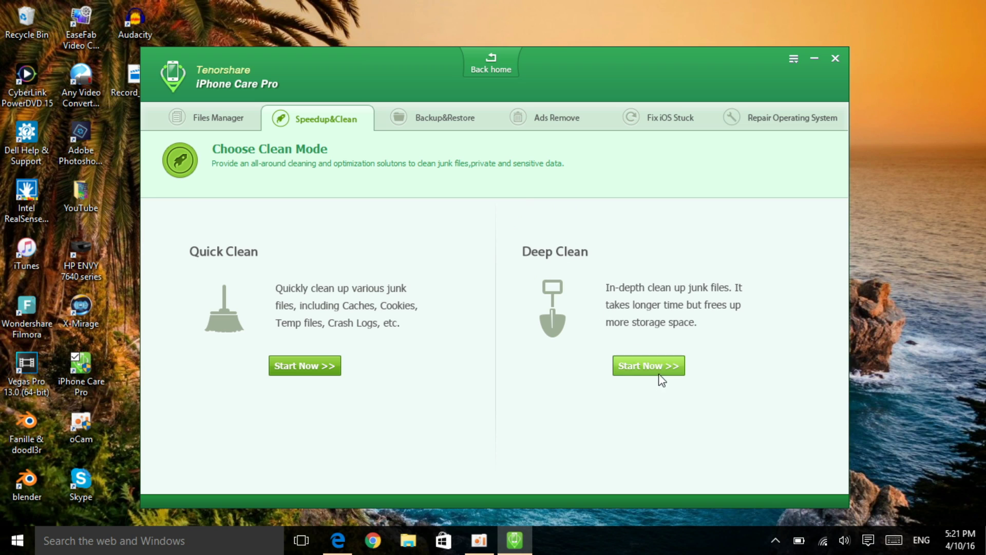
{"action": "left_click", "coordinate": [648, 365]}
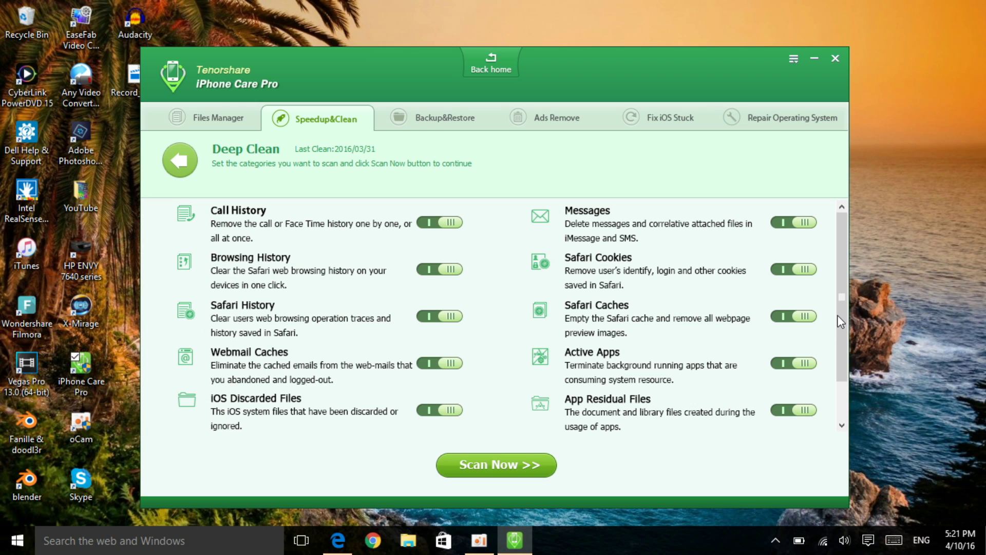
{"action": "mouse_move", "coordinate": [841, 295]}
{"action": "left_mouse_down"}
{"action": "mouse_move", "coordinate": [838, 360]}
{"action": "mouse_move", "coordinate": [840, 276]}
{"action": "left_mouse_up"}
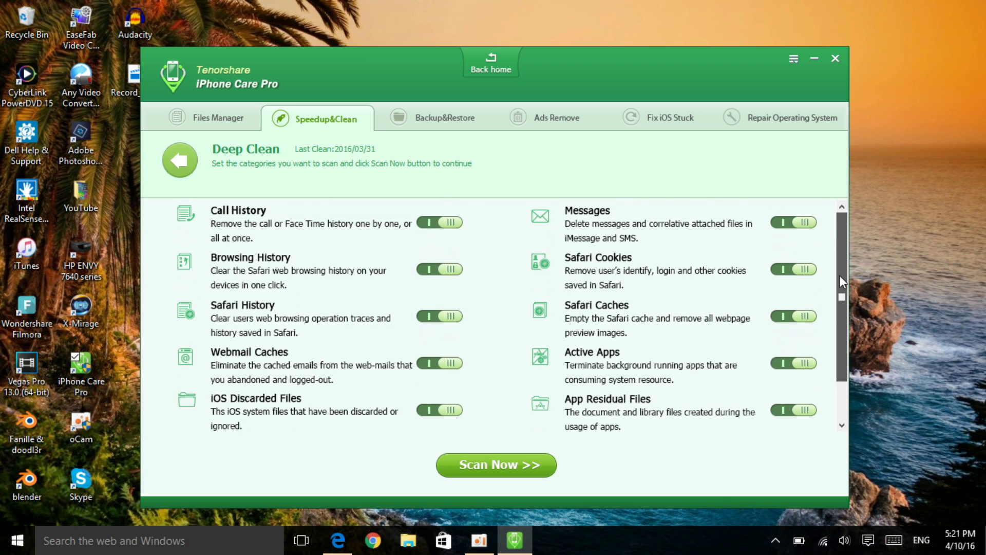
Scan all selected junk and privacy categories, then move the app window higher
{"action": "left_click", "coordinate": [511, 471]}
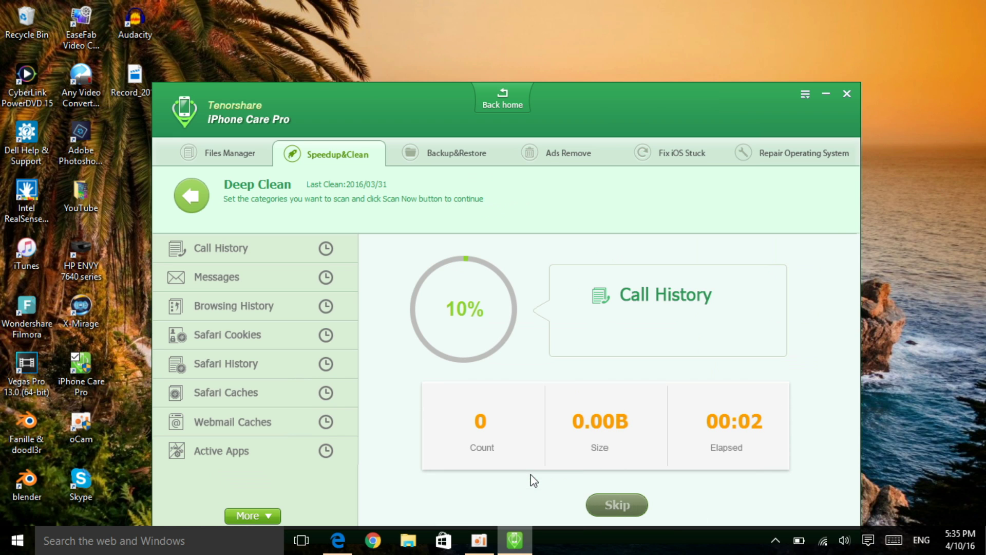
{"action": "left_click_drag", "start_coordinate": [594, 124], "coordinate": [648, 30]}
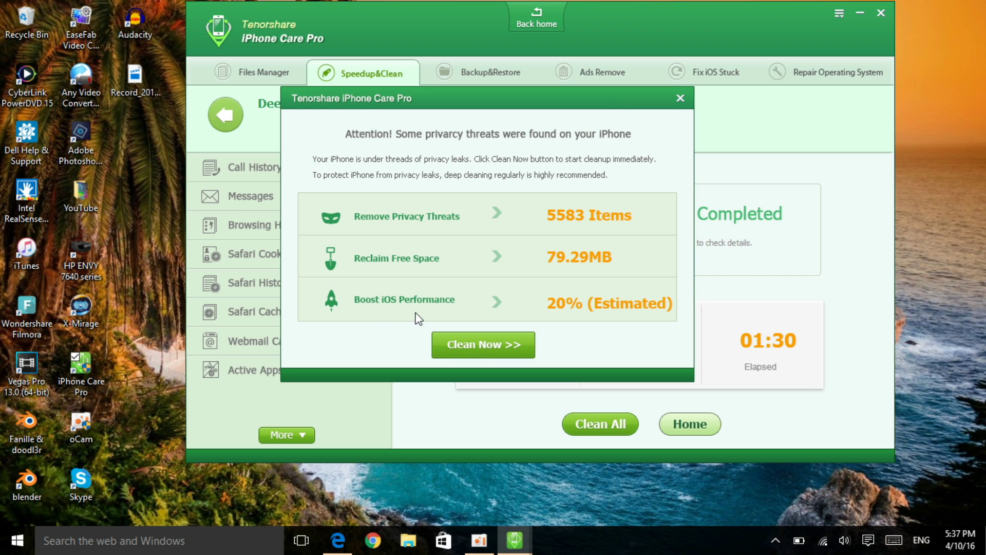
Start cleaning up the 5583 privacy-threat items found by the scan
{"action": "left_click", "coordinate": [477, 344]}
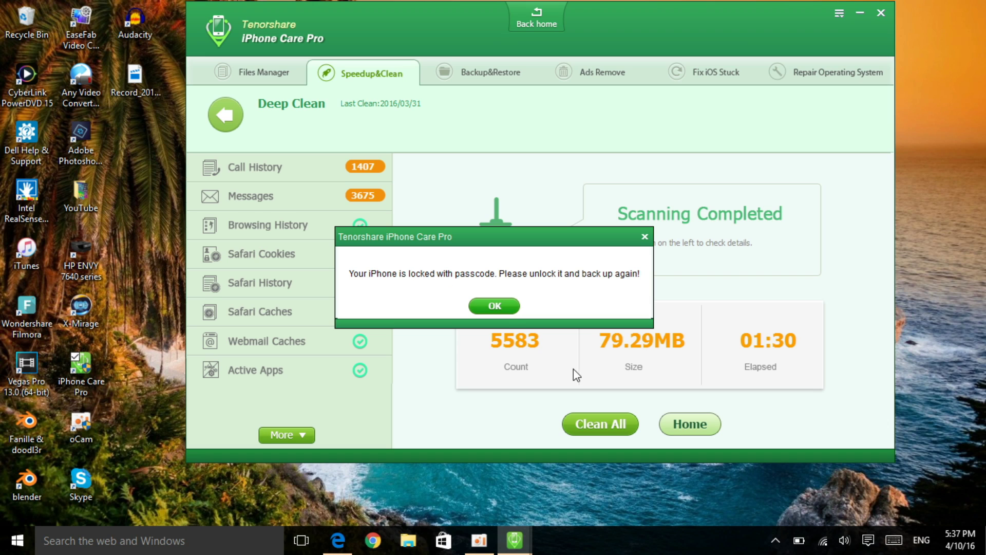
Acknowledge the passcode-locked warning and clean all the scanned junk items
{"action": "left_click", "coordinate": [501, 306]}
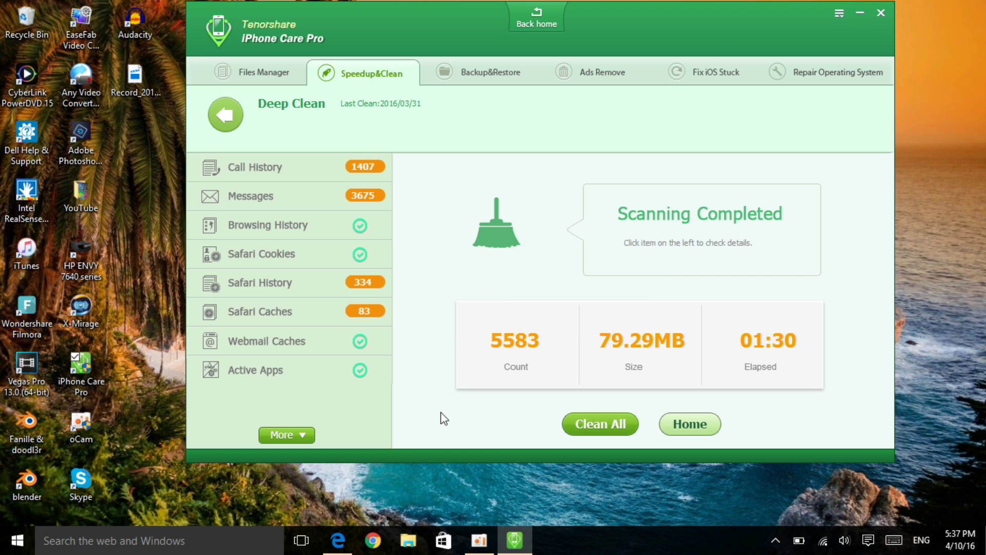
{"action": "left_click", "coordinate": [583, 430]}
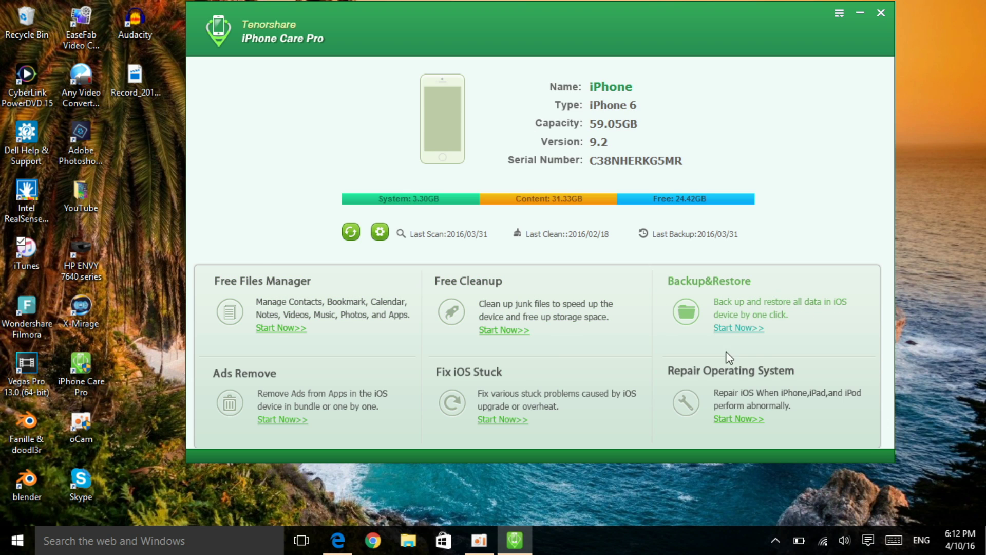
View the Repair Operating System firmware options, then move on to Fix iOS Stuck
{"action": "left_click", "coordinate": [743, 420]}
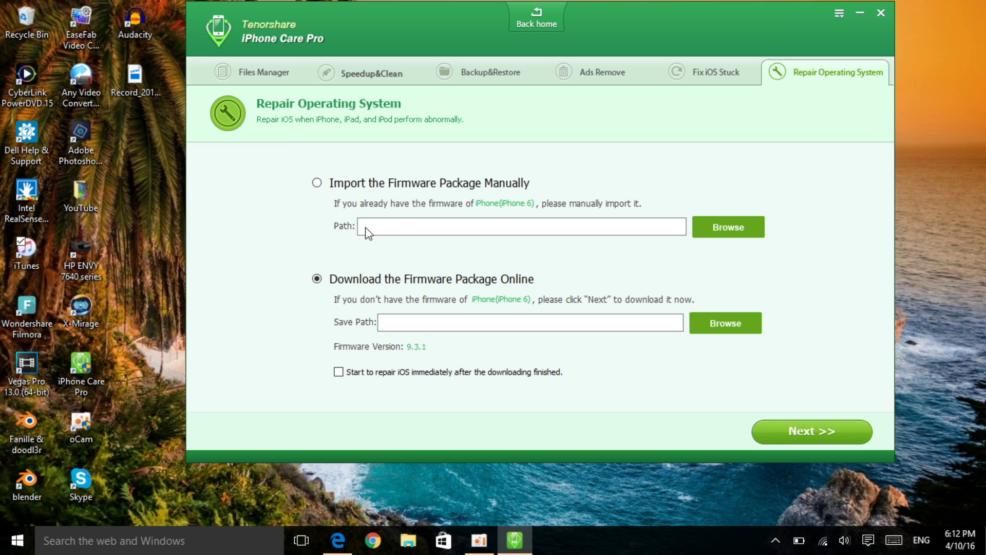
{"action": "left_click", "coordinate": [697, 83]}
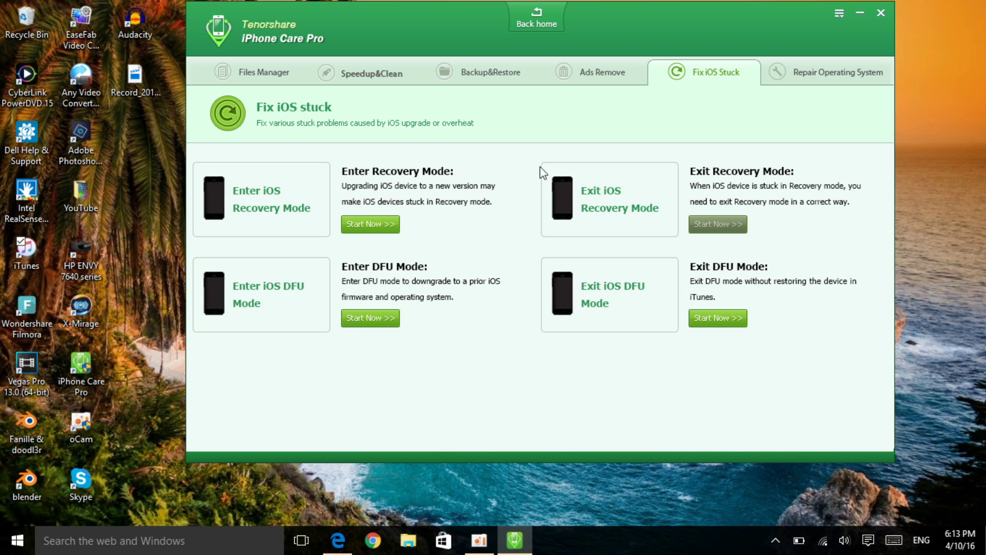
Load the iPhone's app list in Ads Remove, with every app showing No Ads
{"action": "left_click", "coordinate": [590, 69]}
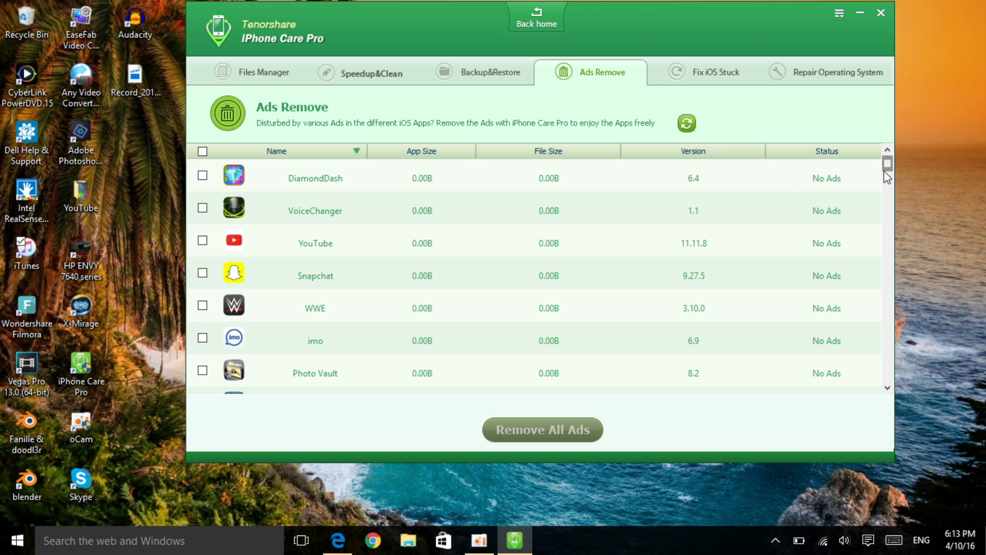
{"action": "mouse_move", "coordinate": [887, 164]}
{"action": "left_mouse_down"}
{"action": "mouse_move", "coordinate": [887, 375]}
{"action": "mouse_move", "coordinate": [887, 164]}
{"action": "left_mouse_up"}
Mark VoiceChanger in the Ads Remove app list, then go to Backup&Restore
{"action": "left_click", "coordinate": [203, 209]}
{"action": "scroll", "coordinate": [613, 231], "scroll_direction": "down", "scroll_amount": 5}
{"action": "scroll", "coordinate": [614, 232], "scroll_direction": "down", "scroll_amount": 5}
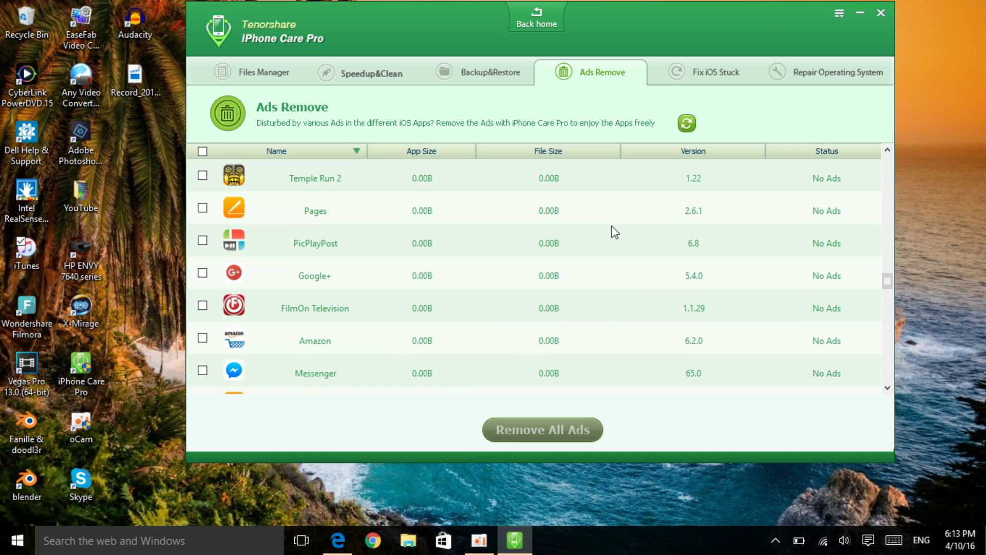
{"action": "scroll", "coordinate": [614, 232], "scroll_direction": "down", "scroll_amount": 5}
{"action": "scroll", "coordinate": [605, 222], "scroll_direction": "down", "scroll_amount": 5}
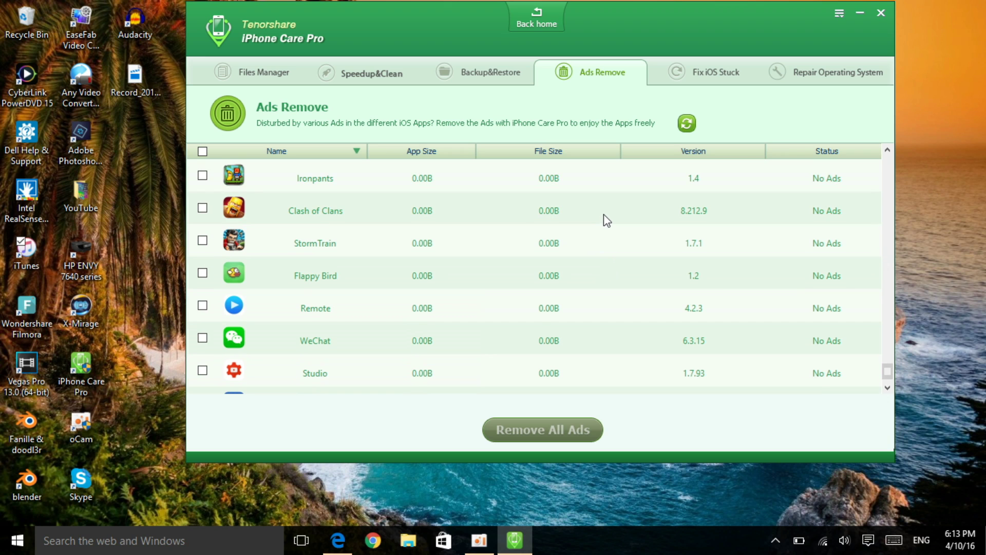
{"action": "scroll", "coordinate": [714, 286], "scroll_direction": "up", "scroll_amount": 5}
{"action": "scroll", "coordinate": [725, 316], "scroll_direction": "up", "scroll_amount": 5}
{"action": "scroll", "coordinate": [726, 316], "scroll_direction": "up", "scroll_amount": 5}
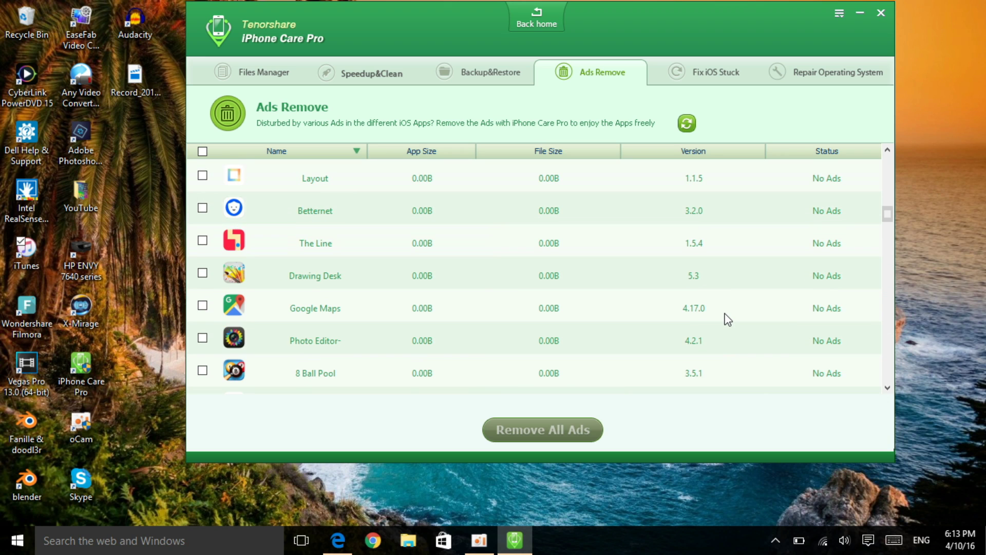
{"action": "scroll", "coordinate": [724, 316], "scroll_direction": "up", "scroll_amount": 5}
{"action": "scroll", "coordinate": [725, 317], "scroll_direction": "up", "scroll_amount": 5}
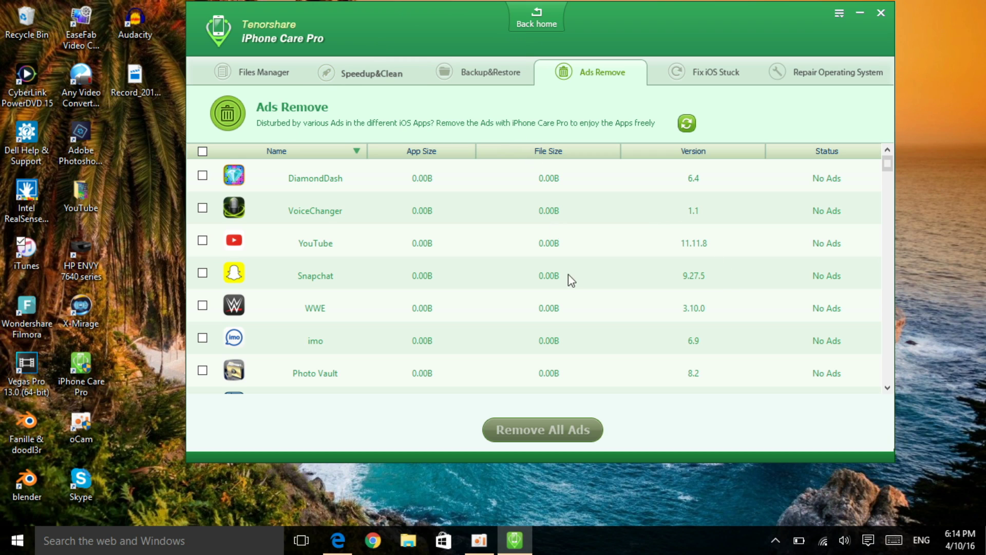
{"action": "left_click", "coordinate": [491, 77]}
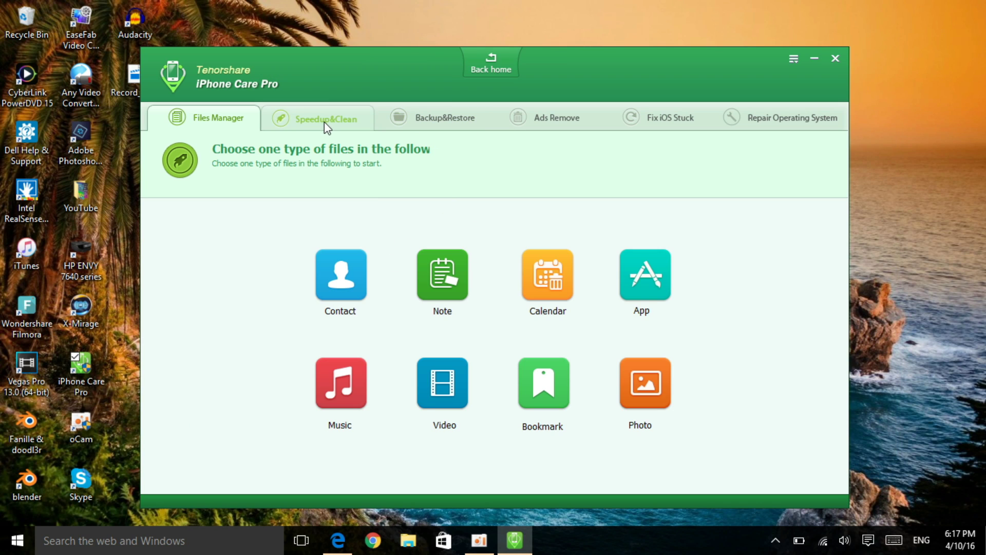
Return to Speedup&Clean to show the Quick Clean and Deep Clean modes
{"action": "left_click", "coordinate": [325, 122]}
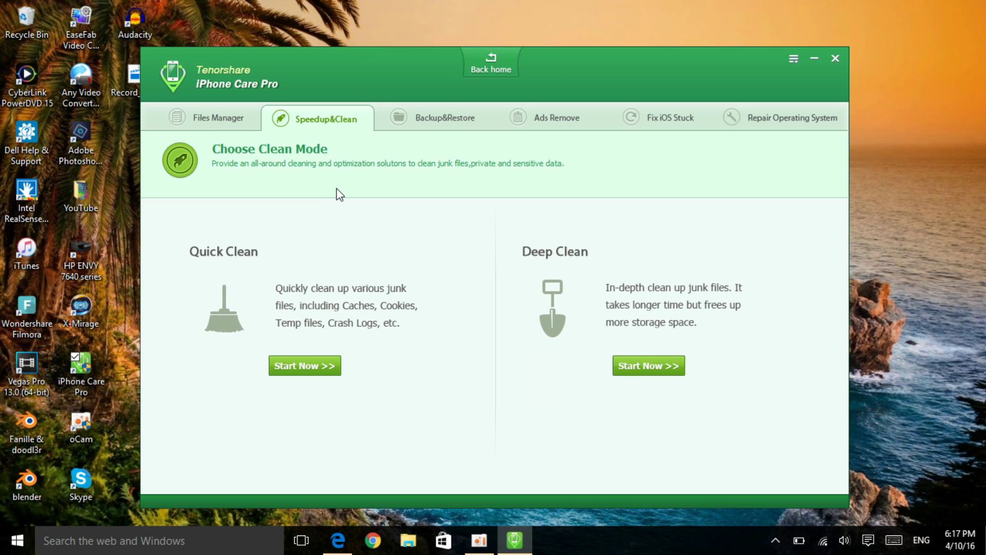